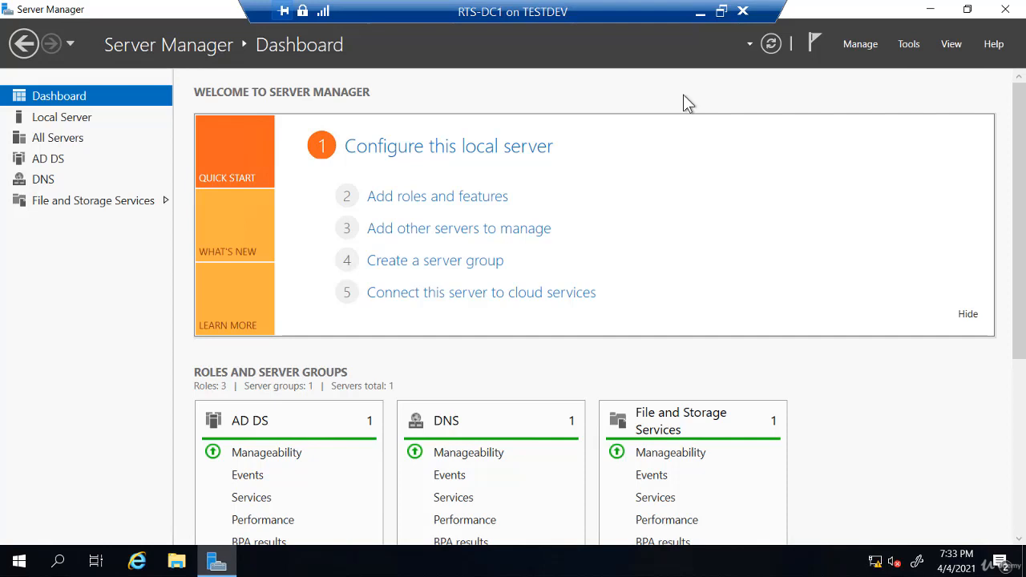
- Open the Group Policy Management console from Server Manager and enlarge it to full screen
{"action": "left_click", "coordinate": [909, 46]}
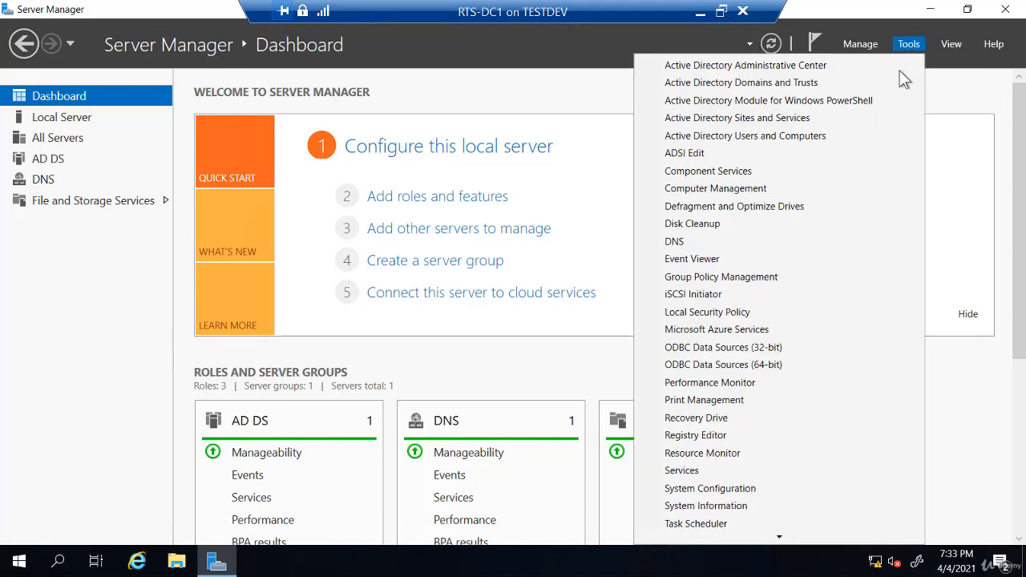
{"action": "left_click", "coordinate": [758, 277]}
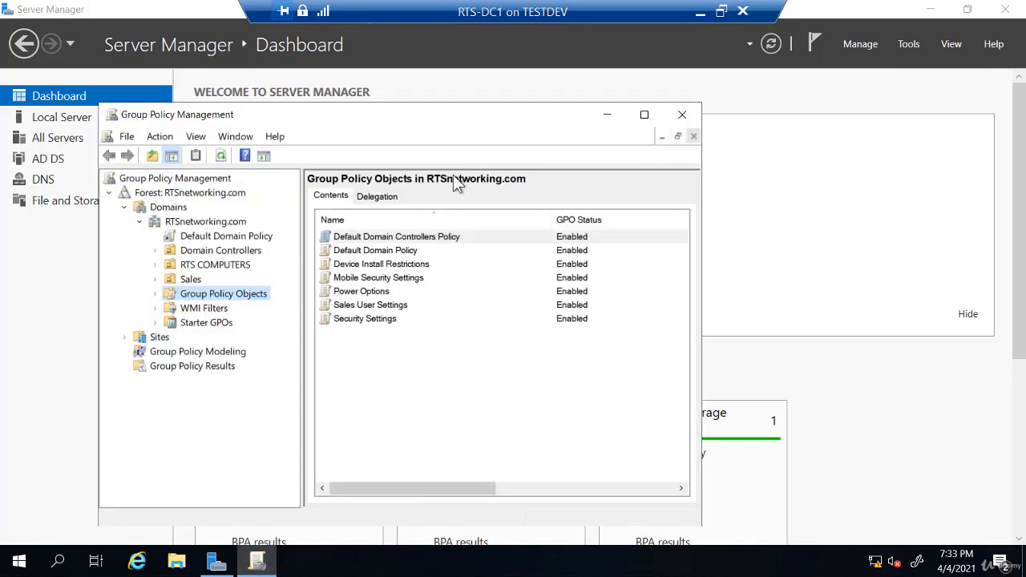
{"action": "double_click", "coordinate": [453, 114]}
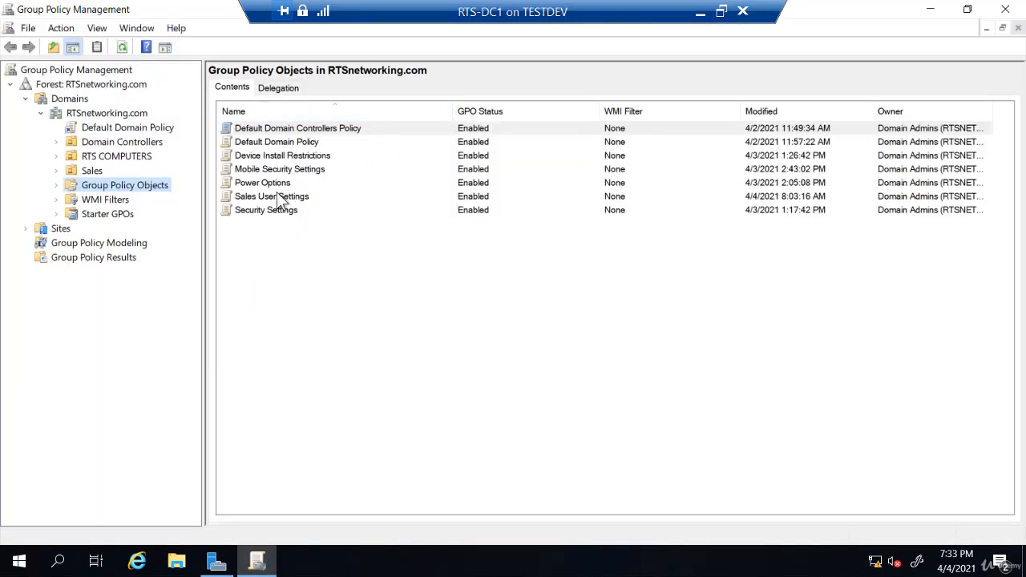
- Create a starter GPO named SECURITY SETTINGS FOR DEVICES in the RTSnetworking.com domain
{"action": "left_click", "coordinate": [103, 214]}
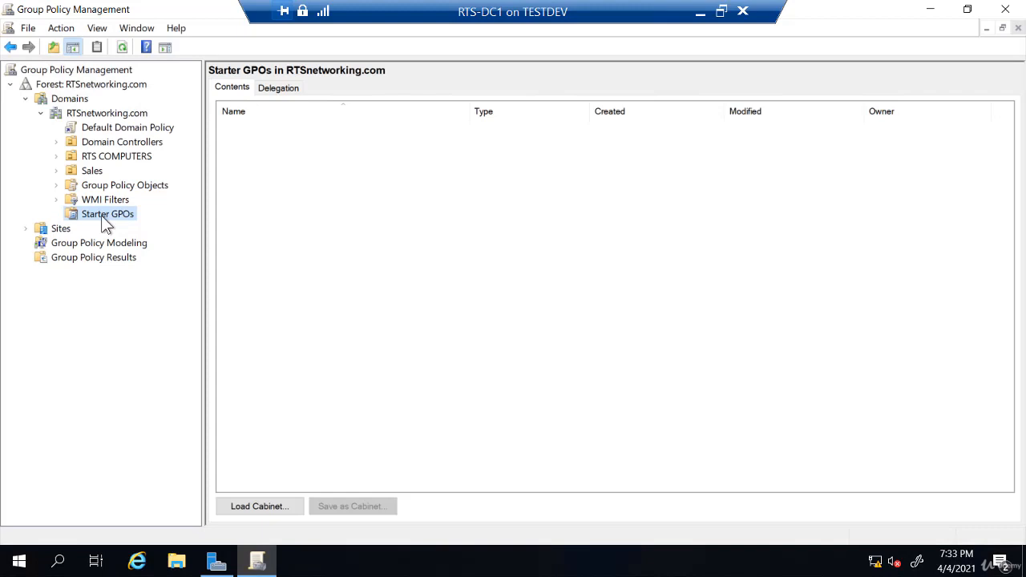
{"action": "right_click", "coordinate": [105, 226]}
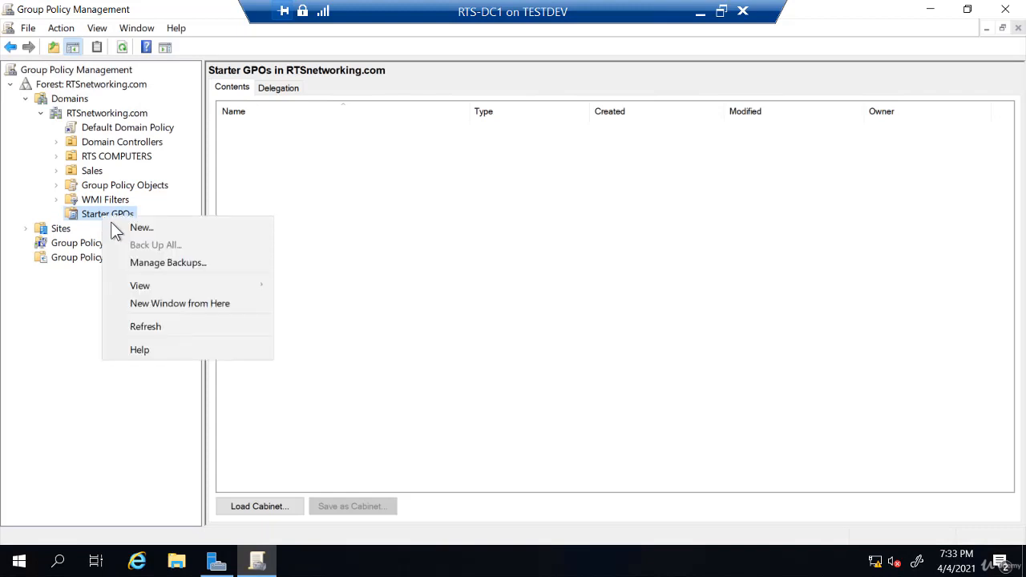
{"action": "left_click", "coordinate": [118, 226]}
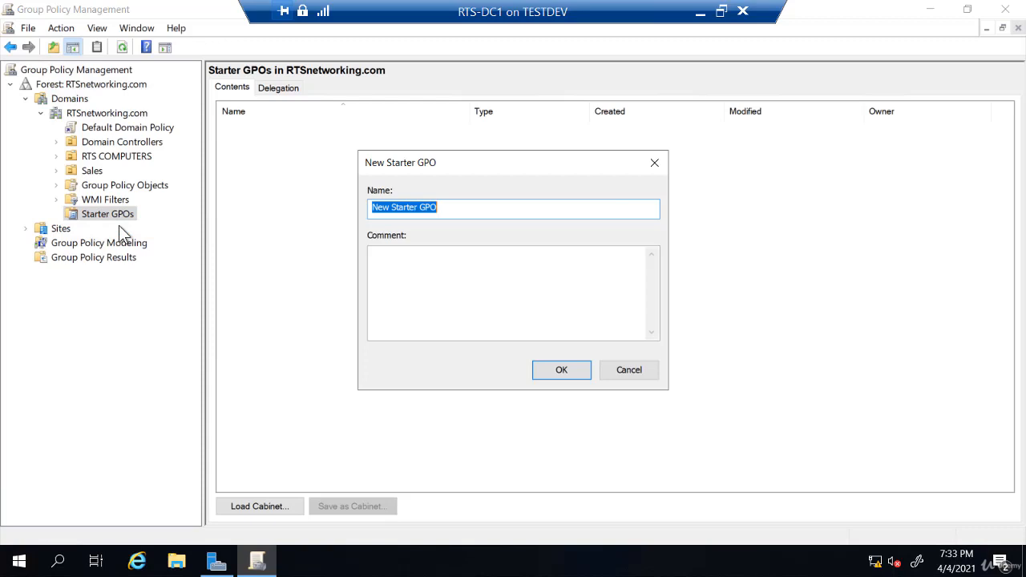
{"action": "type", "text": "SECURITY SET"}
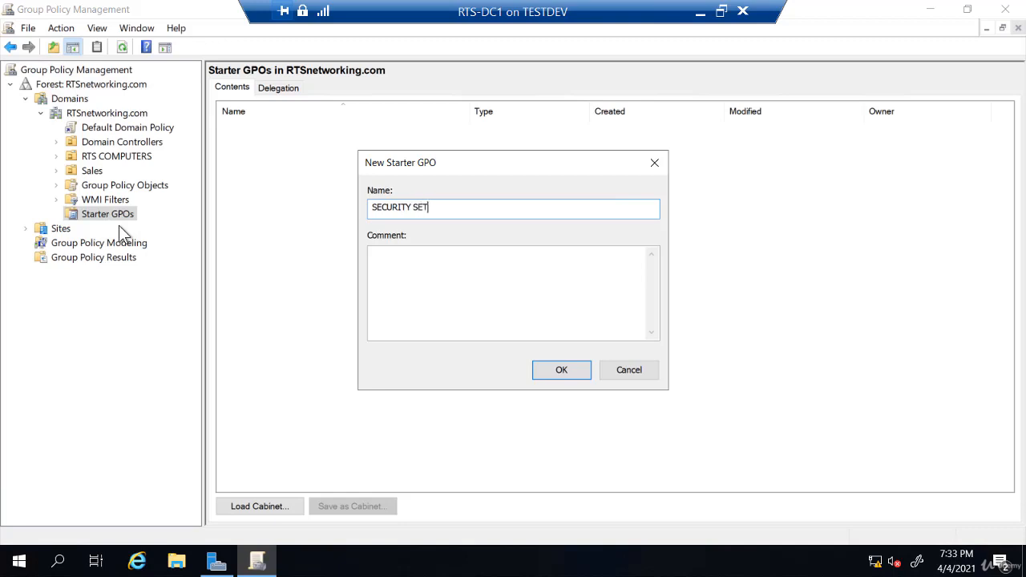
{"action": "type", "text": "TINGS FOR DEVICES"}
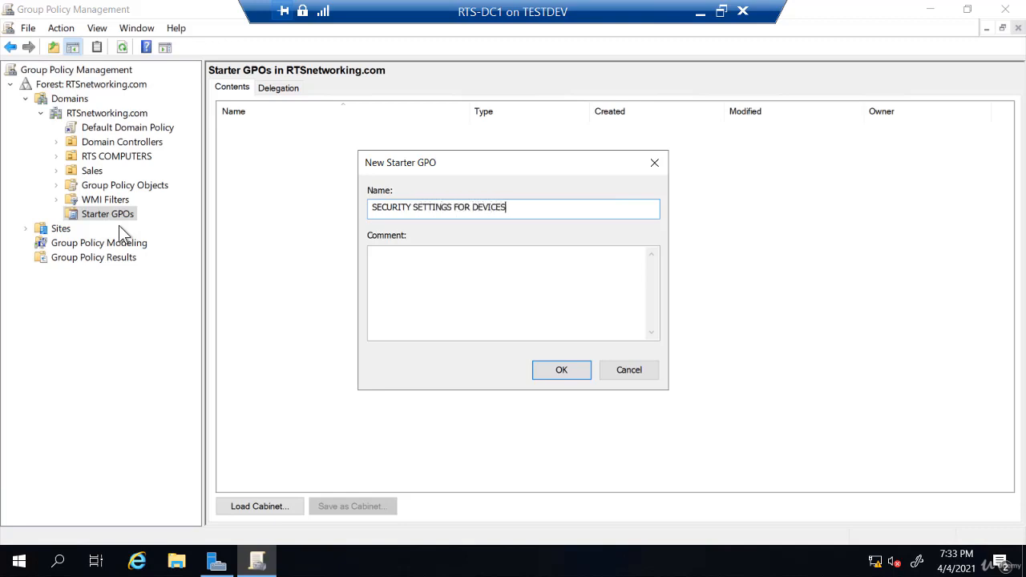
{"action": "left_click", "coordinate": [548, 374]}
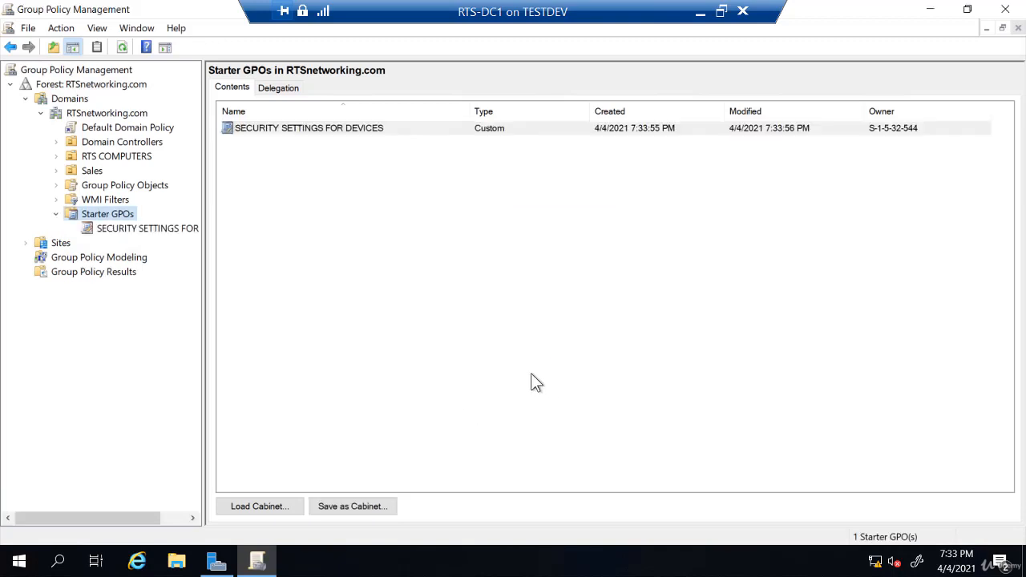
- Open the SECURITY SETTINGS FOR DEVICES starter GPO for editing and look through its computer and user Administrative Templates
{"action": "right_click", "coordinate": [178, 232]}
{"action": "left_click", "coordinate": [191, 244]}
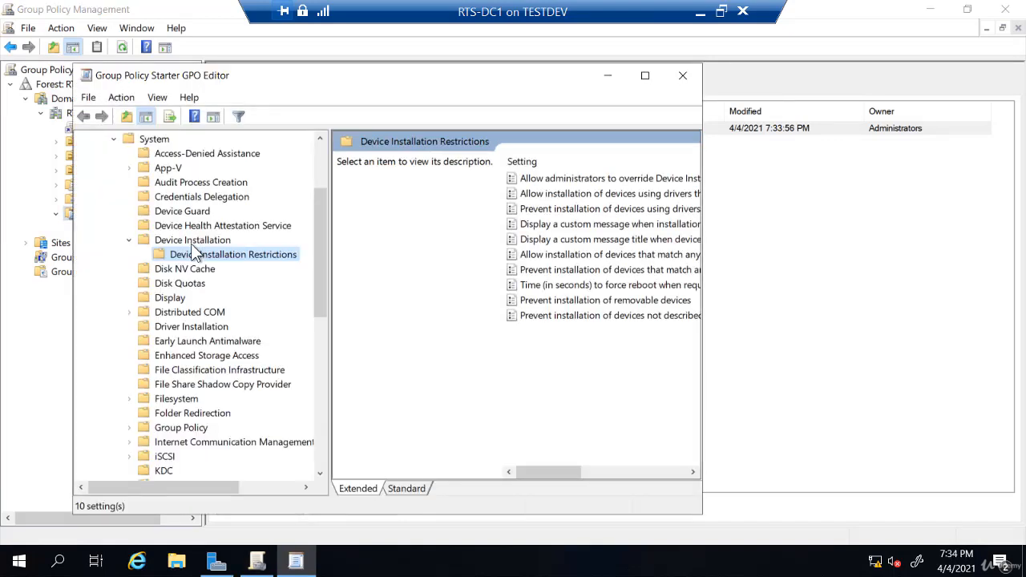
{"action": "left_click", "coordinate": [157, 138]}
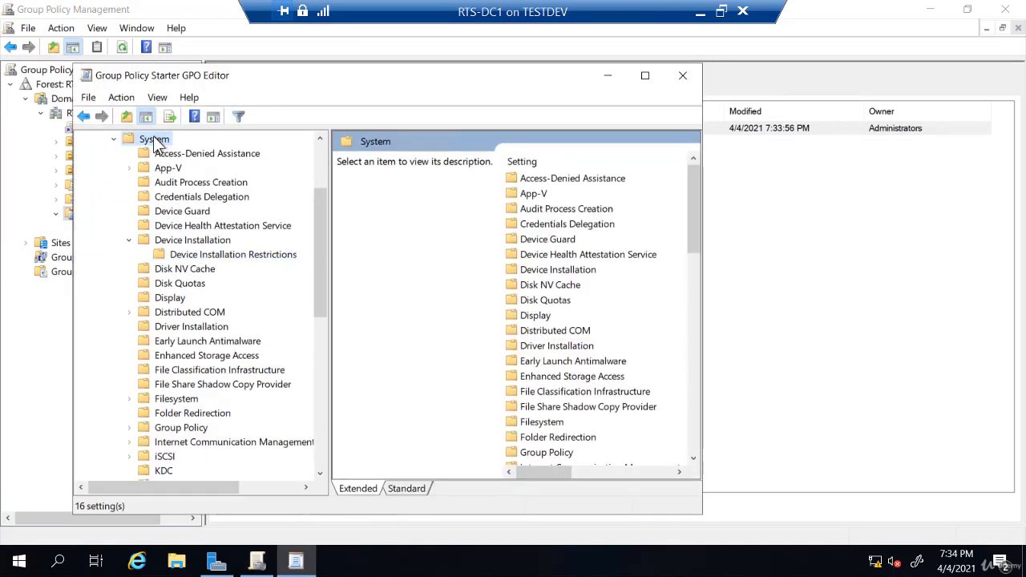
{"action": "left_click", "coordinate": [114, 139]}
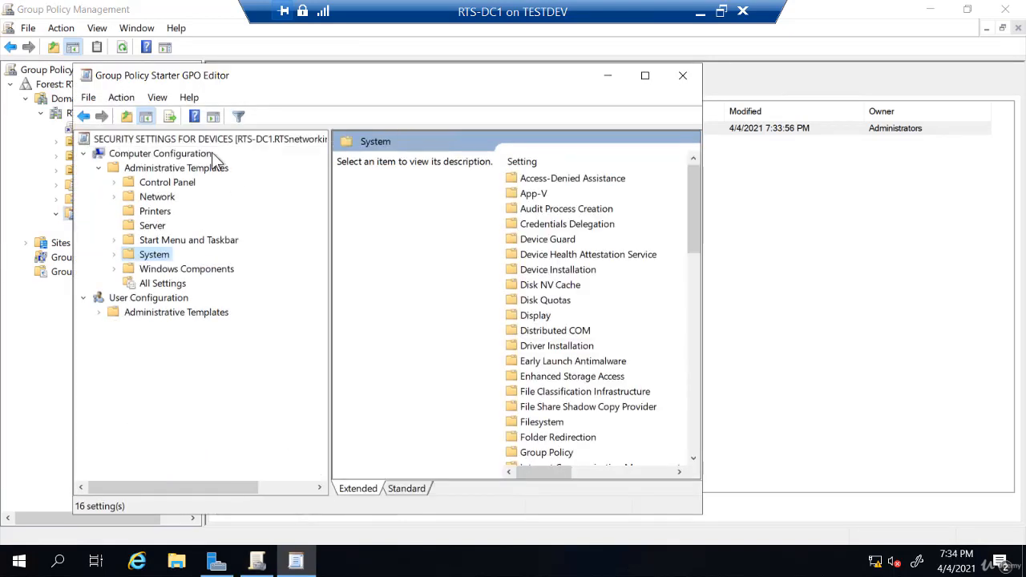
{"action": "left_click", "coordinate": [97, 312]}
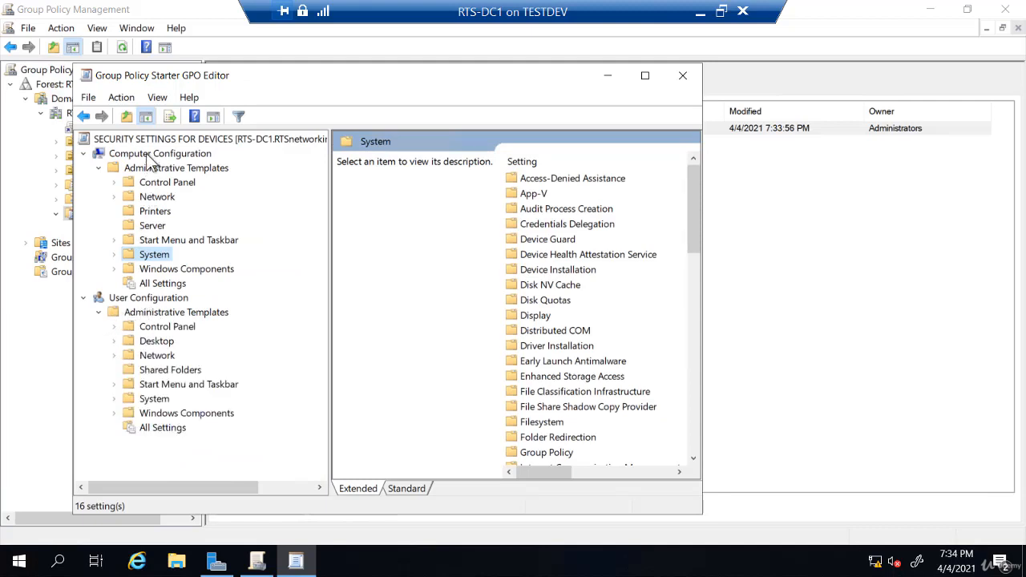
{"action": "left_click", "coordinate": [147, 400]}
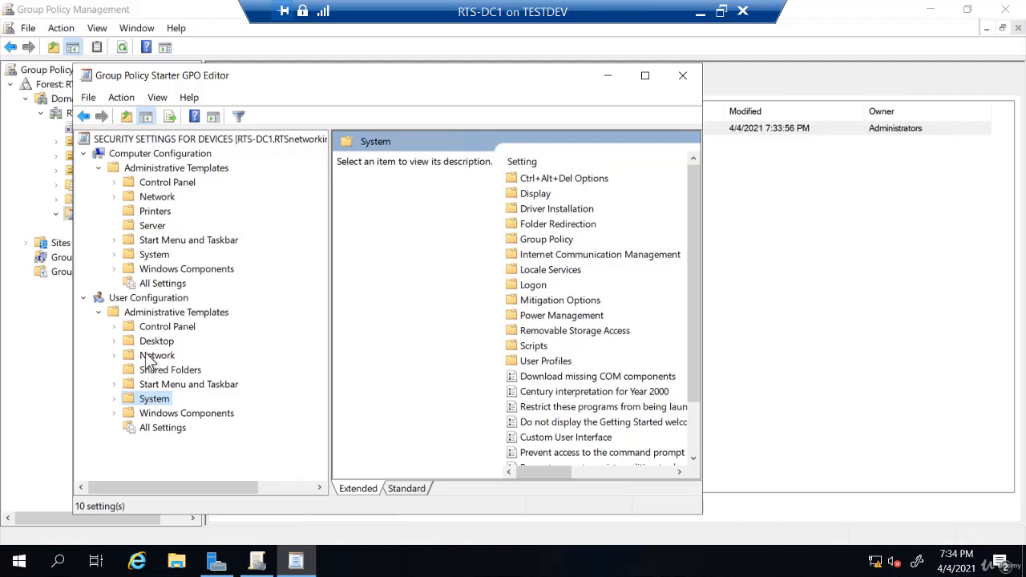
- Enable "Prevent installation of removable devices" in the computer's System Device Installation Restrictions, check its state and close the starter GPO editor
{"action": "double_click", "coordinate": [155, 255]}
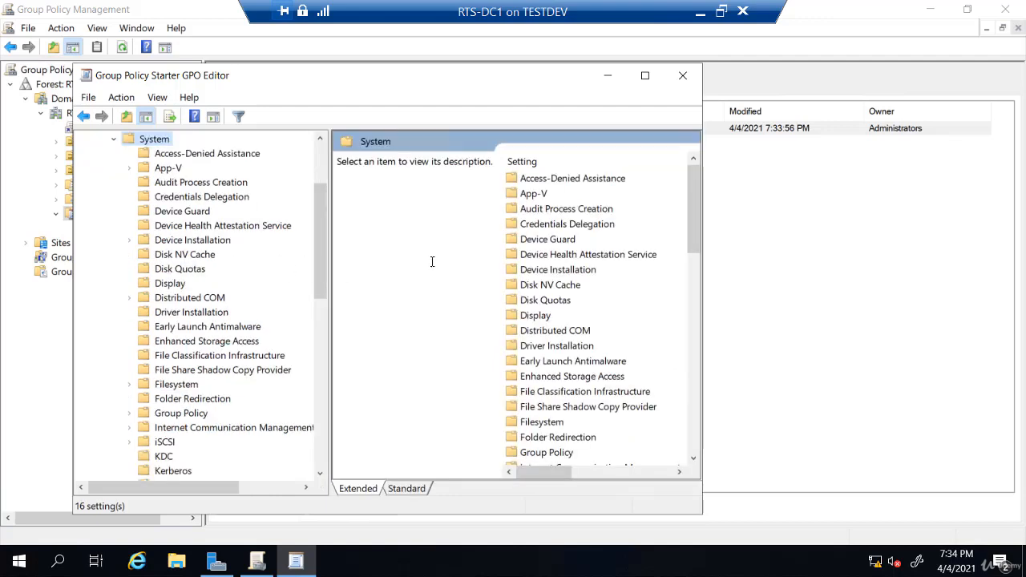
{"action": "double_click", "coordinate": [526, 270]}
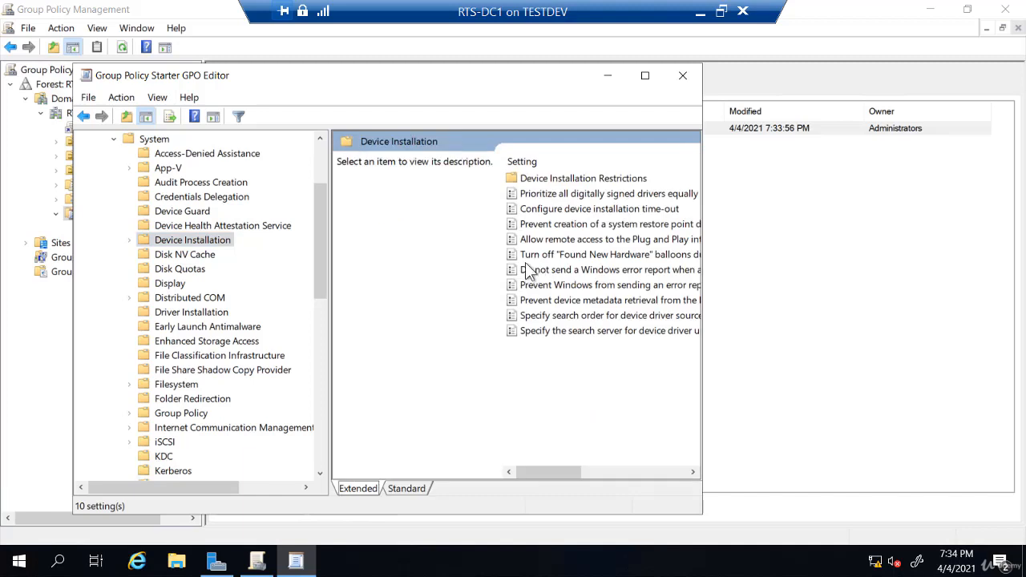
{"action": "double_click", "coordinate": [529, 180]}
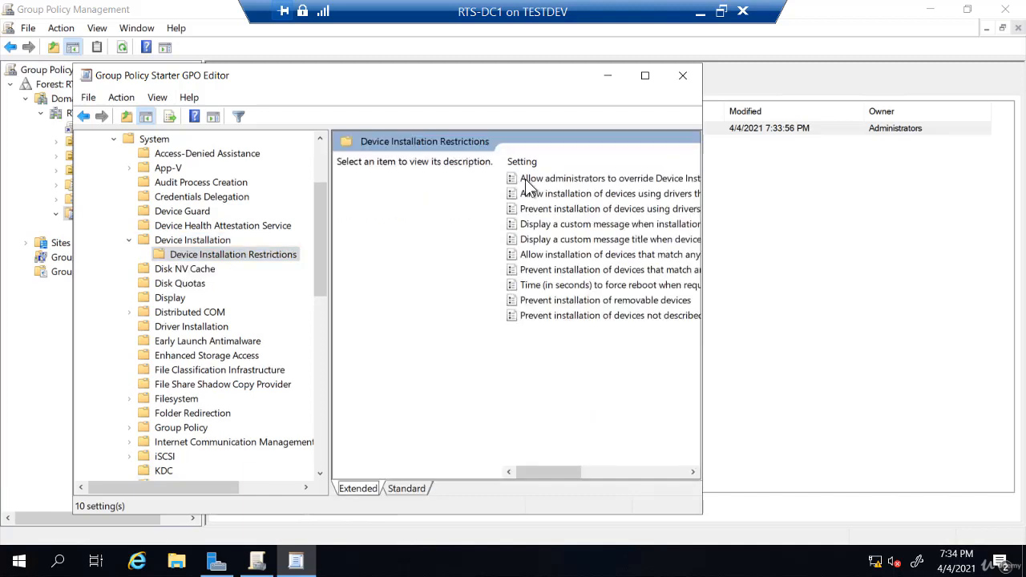
{"action": "double_click", "coordinate": [531, 301]}
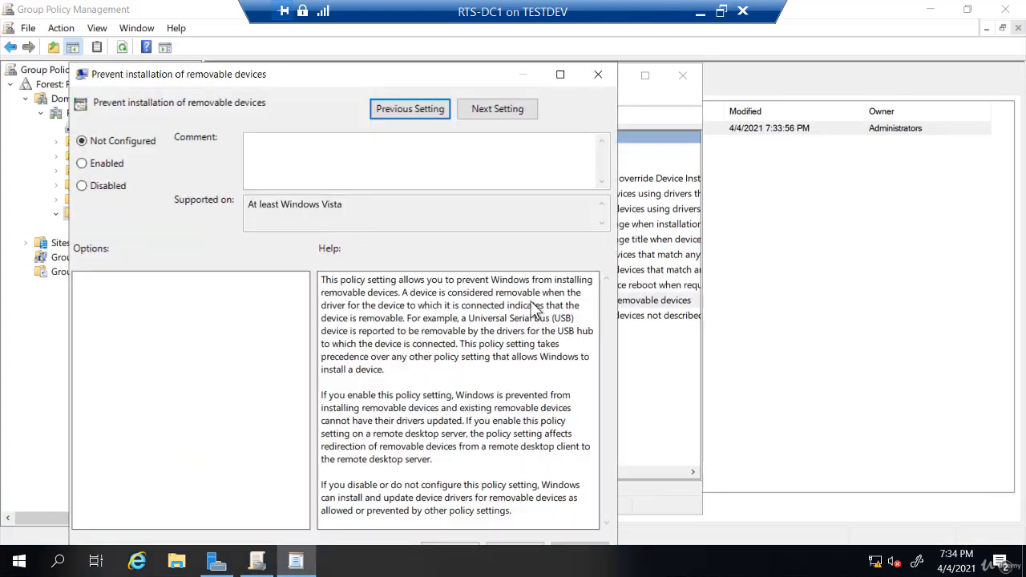
{"action": "left_click", "coordinate": [95, 169]}
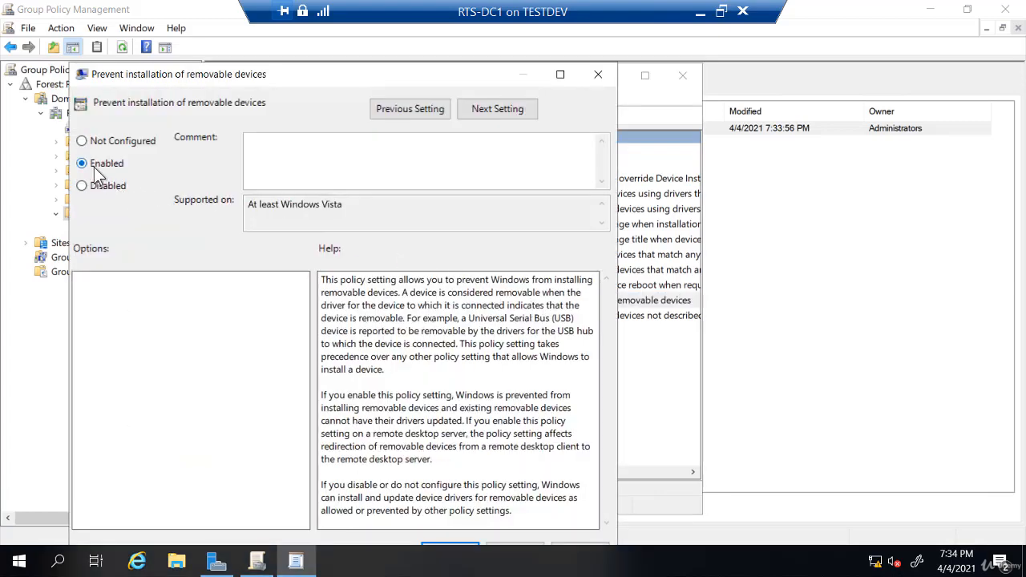
{"action": "left_click_drag", "start_coordinate": [184, 80], "coordinate": [189, 47]}
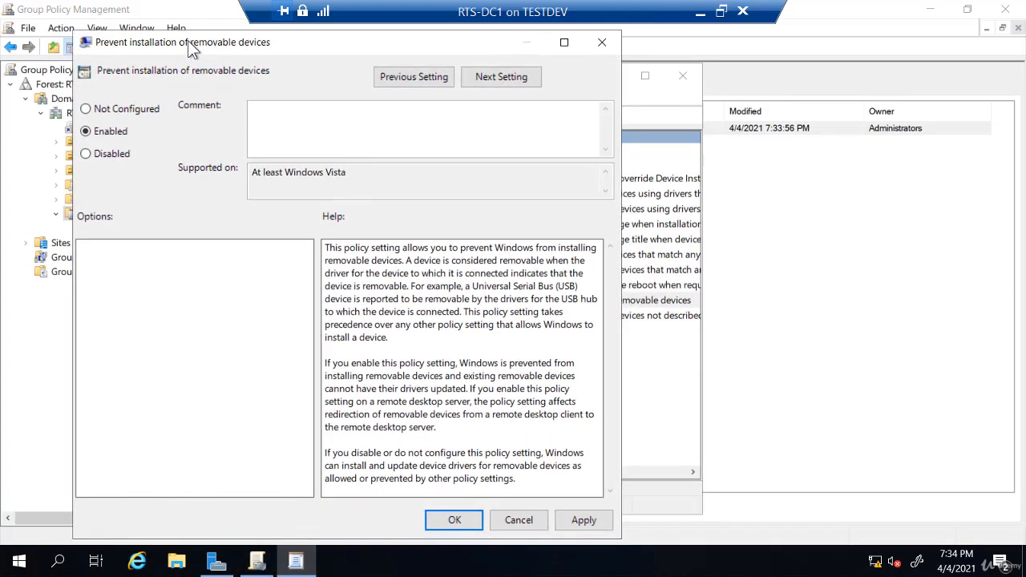
{"action": "left_click", "coordinate": [453, 519]}
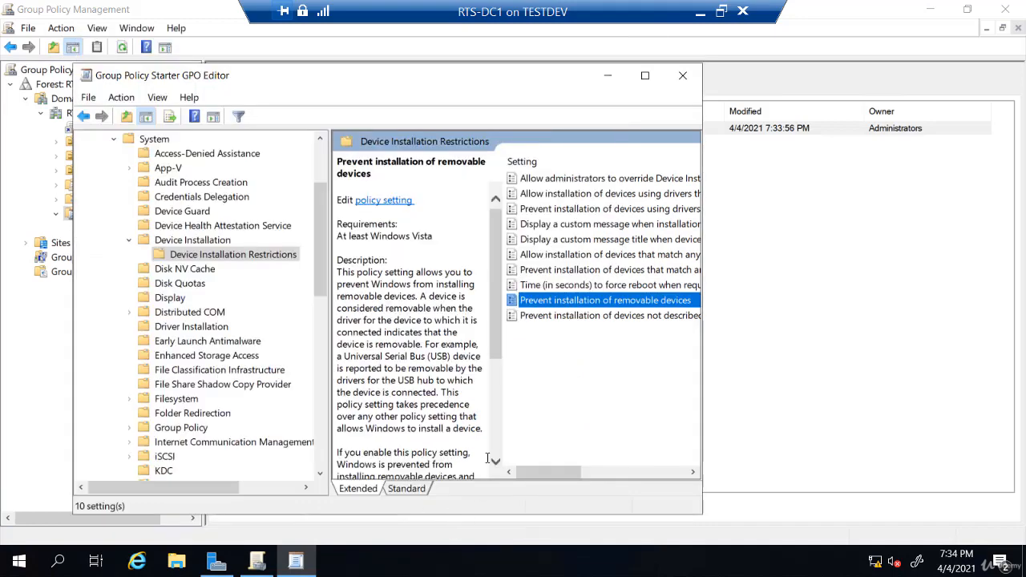
{"action": "left_click", "coordinate": [645, 77]}
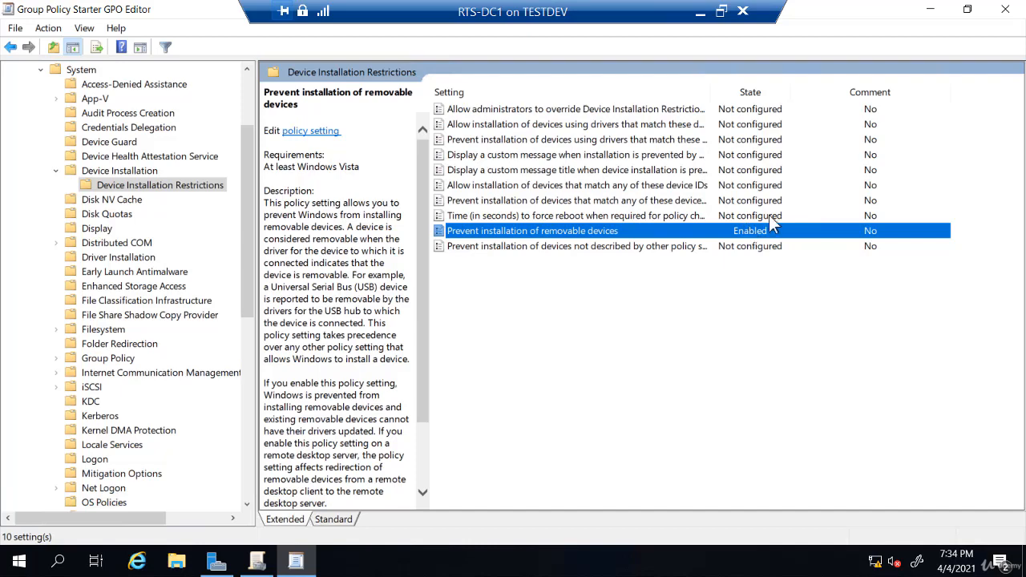
{"action": "left_click", "coordinate": [1006, 9]}
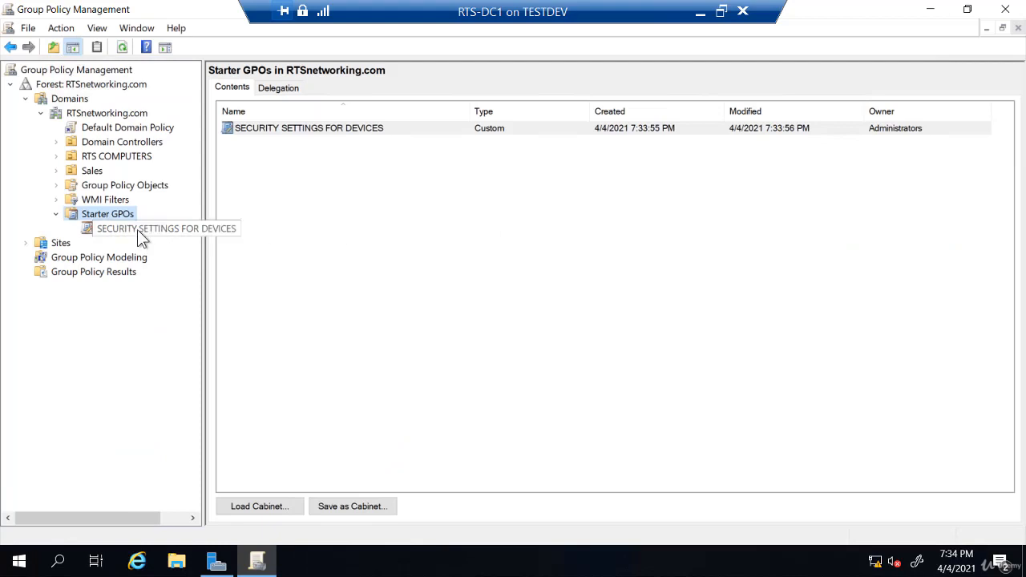
- Create a group policy object named RTS DEVICE RESTRICTIONS with SECURITY SETTINGS FOR DEVICES as its source starter GPO
{"action": "right_click", "coordinate": [126, 186]}
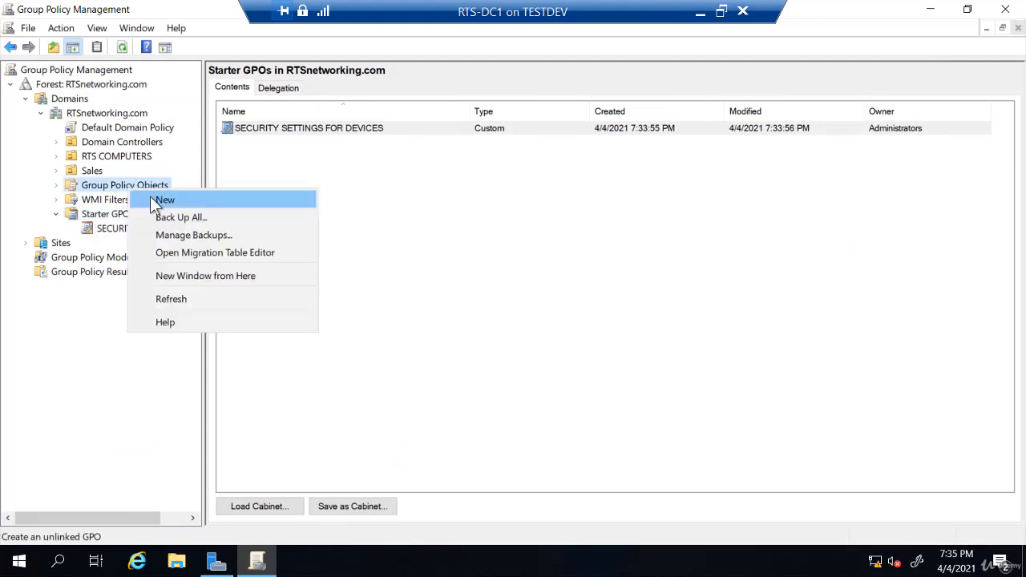
{"action": "left_click", "coordinate": [150, 197]}
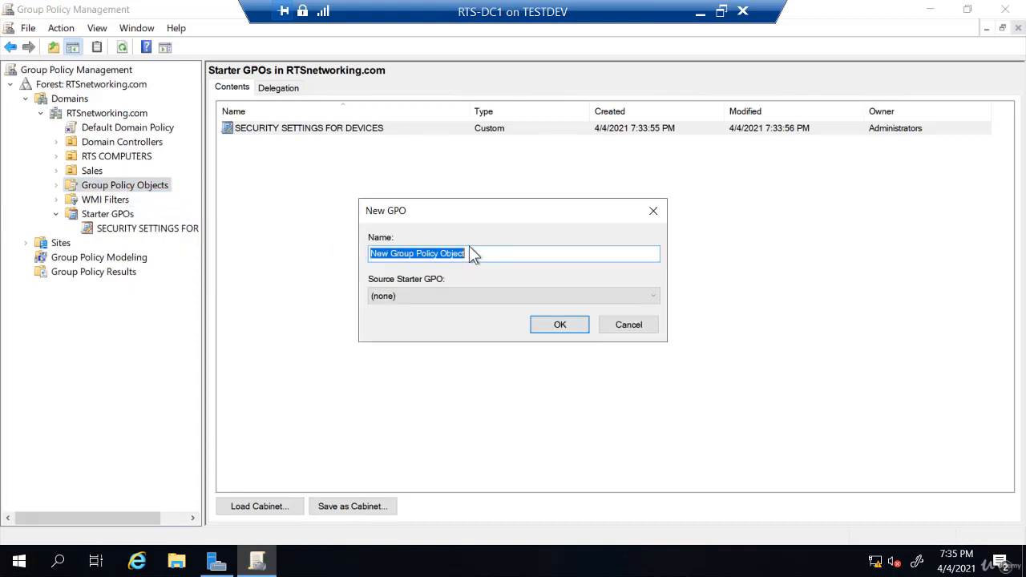
{"action": "type", "text": "RTS DE"}
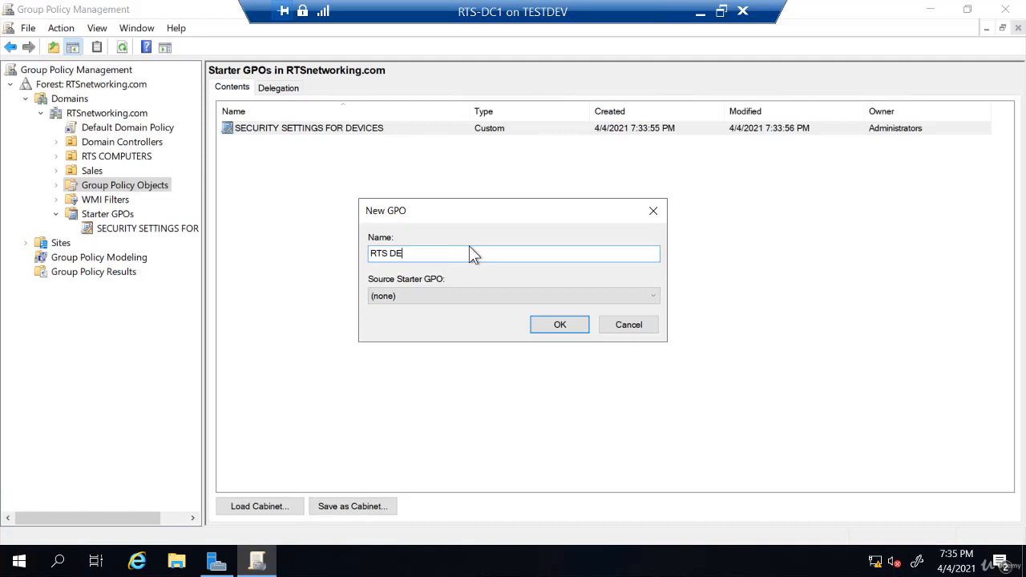
{"action": "type", "text": "VICE RESTRICTIONS"}
{"action": "left_click", "coordinate": [437, 299]}
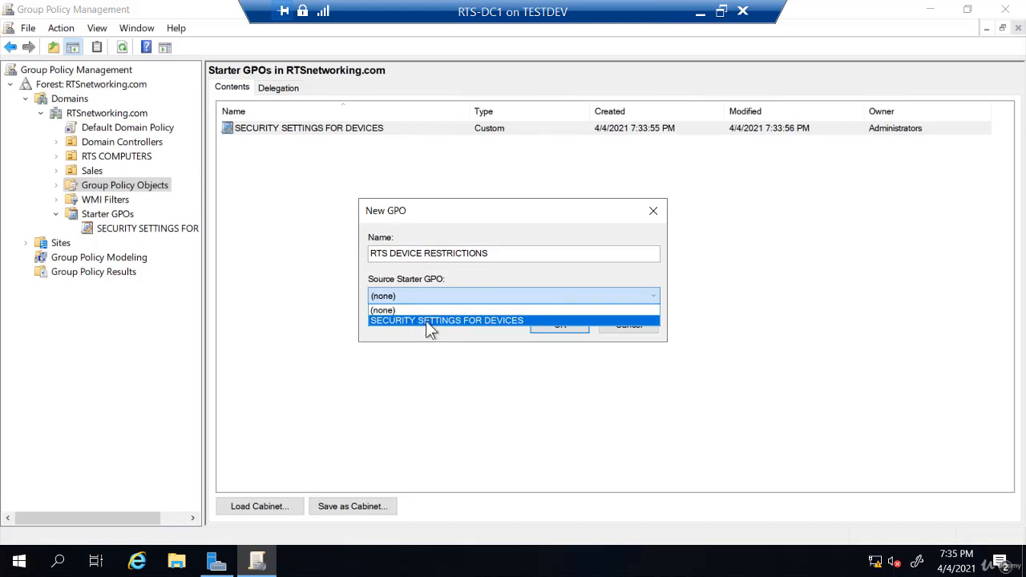
{"action": "left_click", "coordinate": [427, 320]}
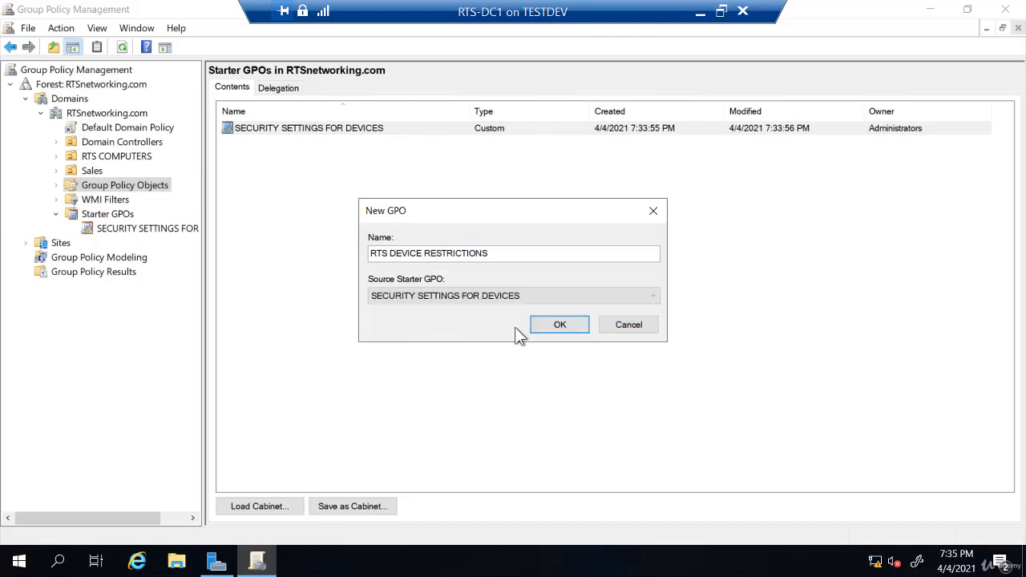
{"action": "left_click", "coordinate": [557, 326]}
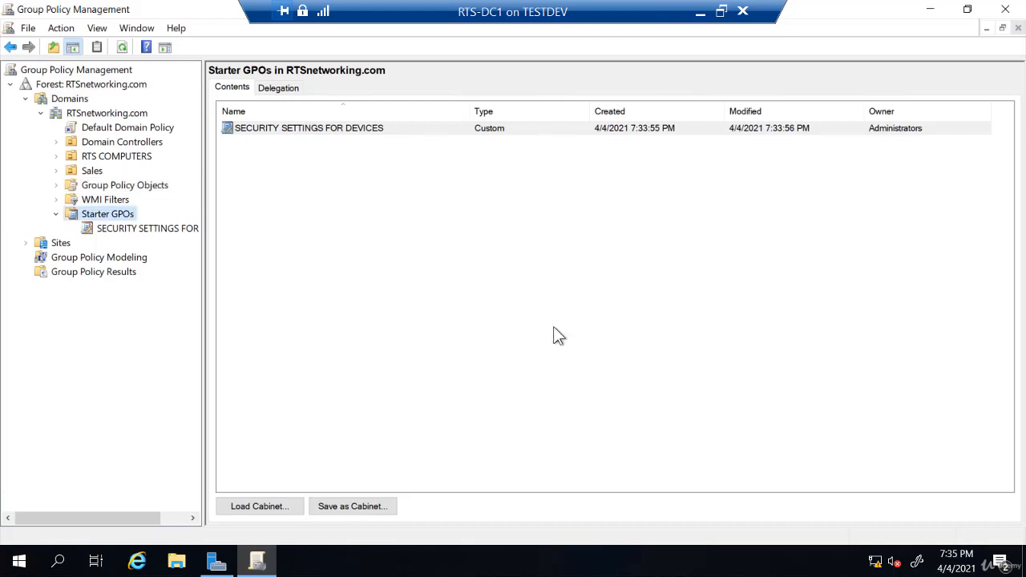
- Show the full settings report of the RTS DEVICE RESTRICTIONS GPO and review its computer configuration policies
{"action": "left_click", "coordinate": [146, 185]}
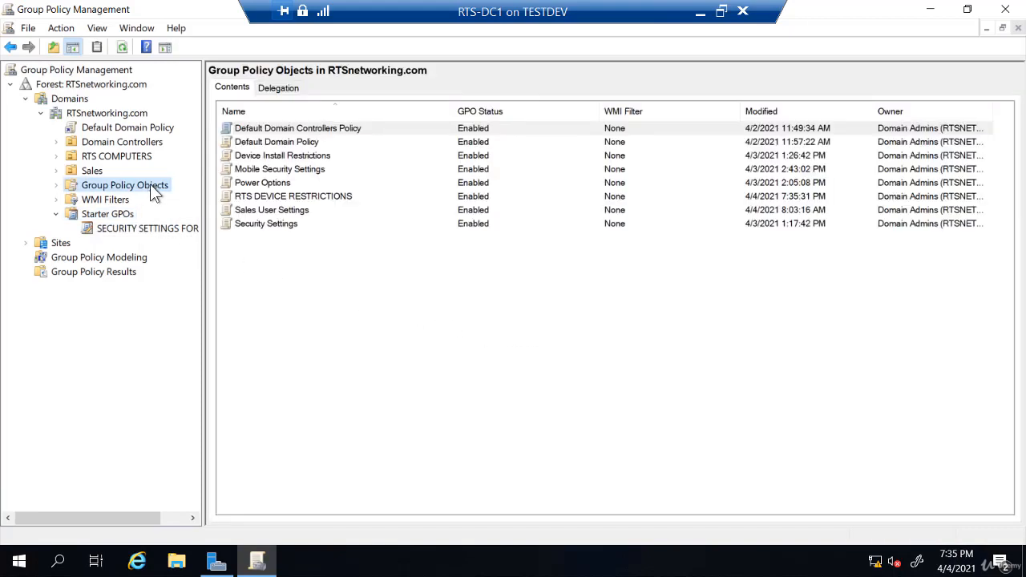
{"action": "double_click", "coordinate": [252, 197]}
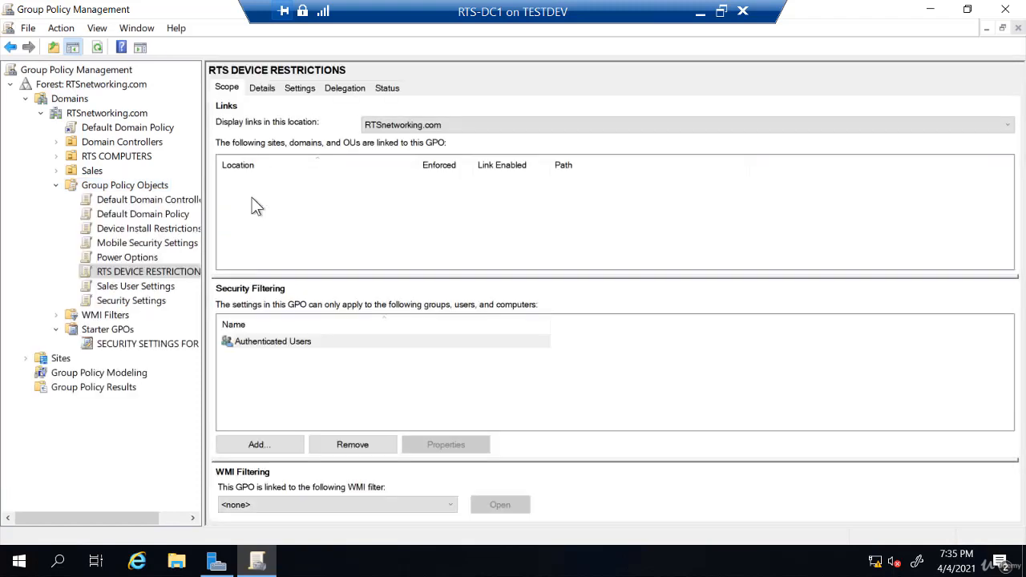
{"action": "left_click", "coordinate": [298, 88]}
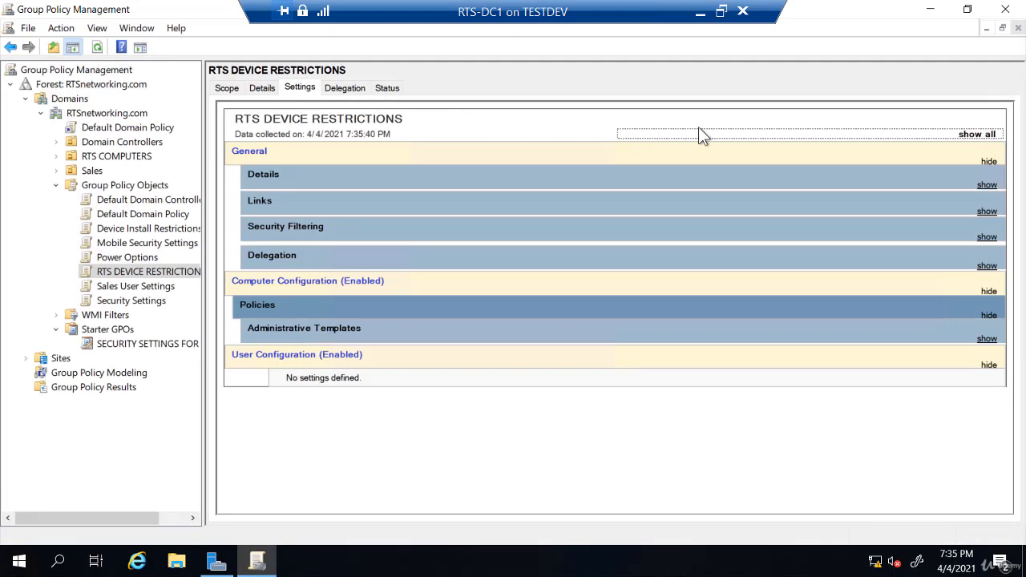
{"action": "left_click", "coordinate": [978, 135]}
{"action": "scroll", "coordinate": [569, 412], "scroll_direction": "down", "scroll_amount": 4}
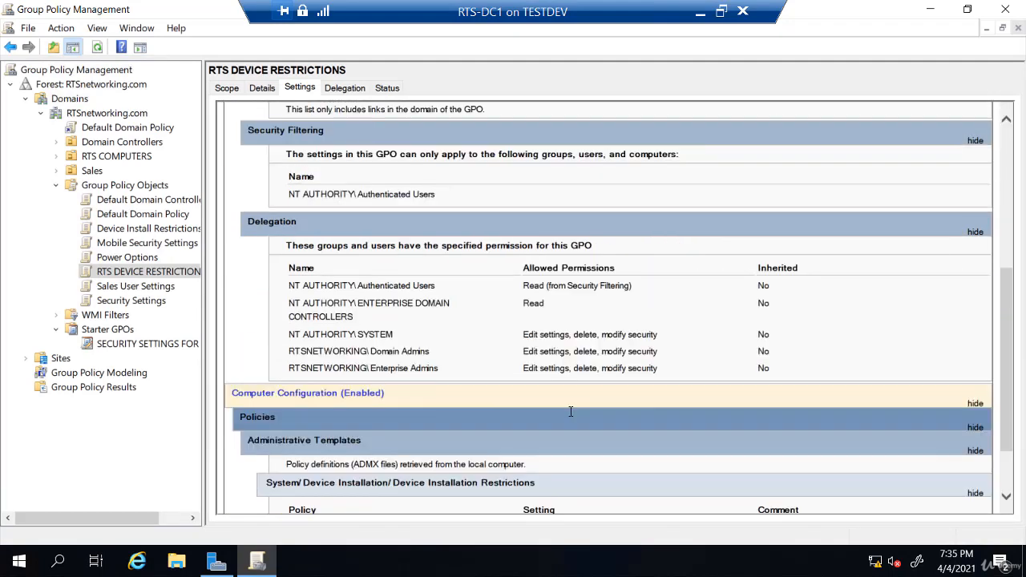
{"action": "scroll", "coordinate": [571, 411], "scroll_direction": "down", "scroll_amount": 2}
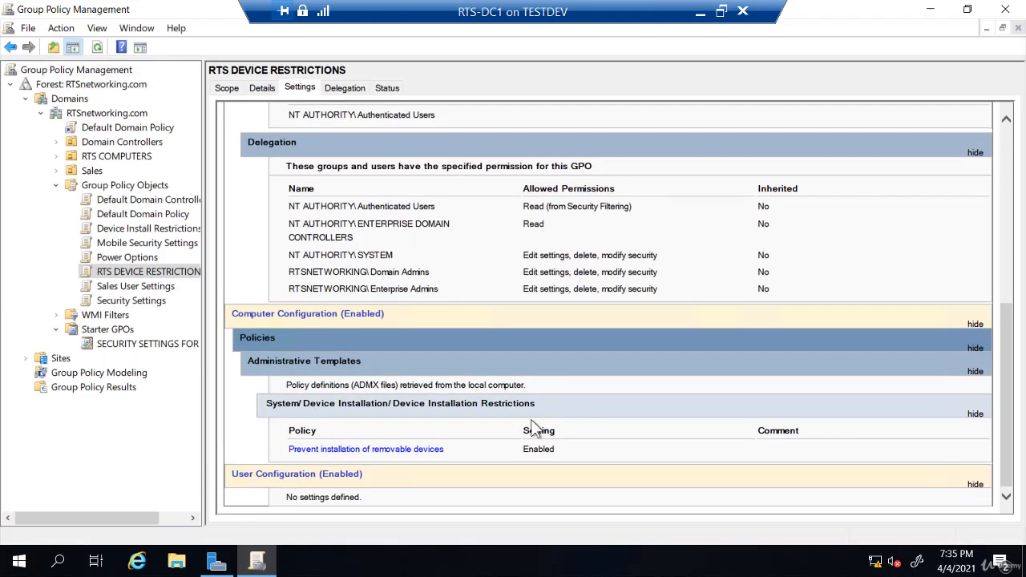